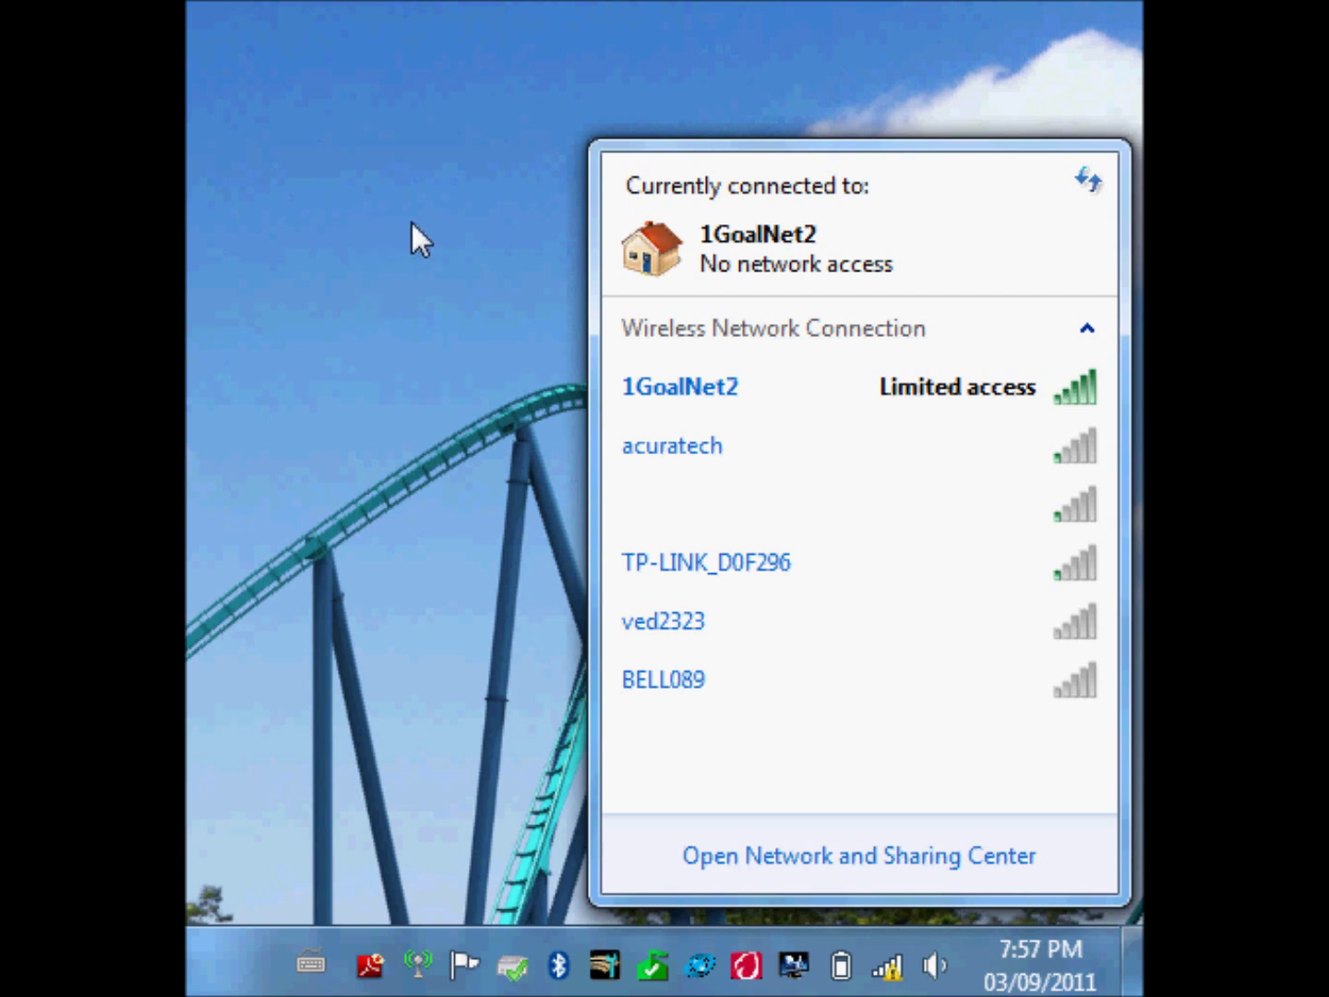
# Collapse the wireless networks list showing 1GoalNet2 with limited access
pyautogui.click(804, 353)
# Re-expand the wireless network list and select 1GoalNet2 to reveal its Disconnect button
pyautogui.click(739, 329)
pyautogui.click(893, 386)
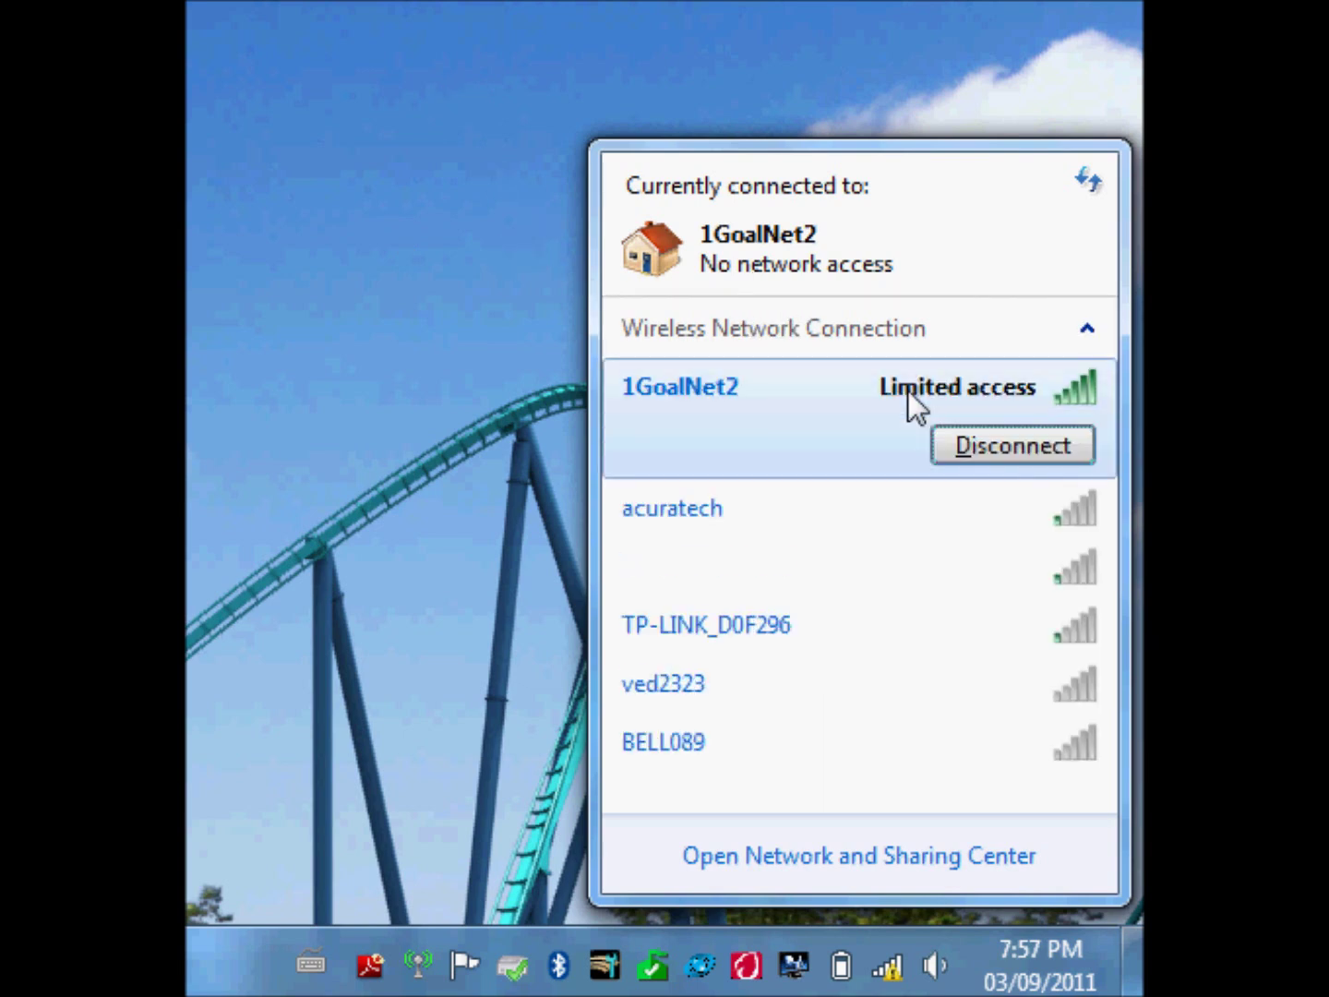